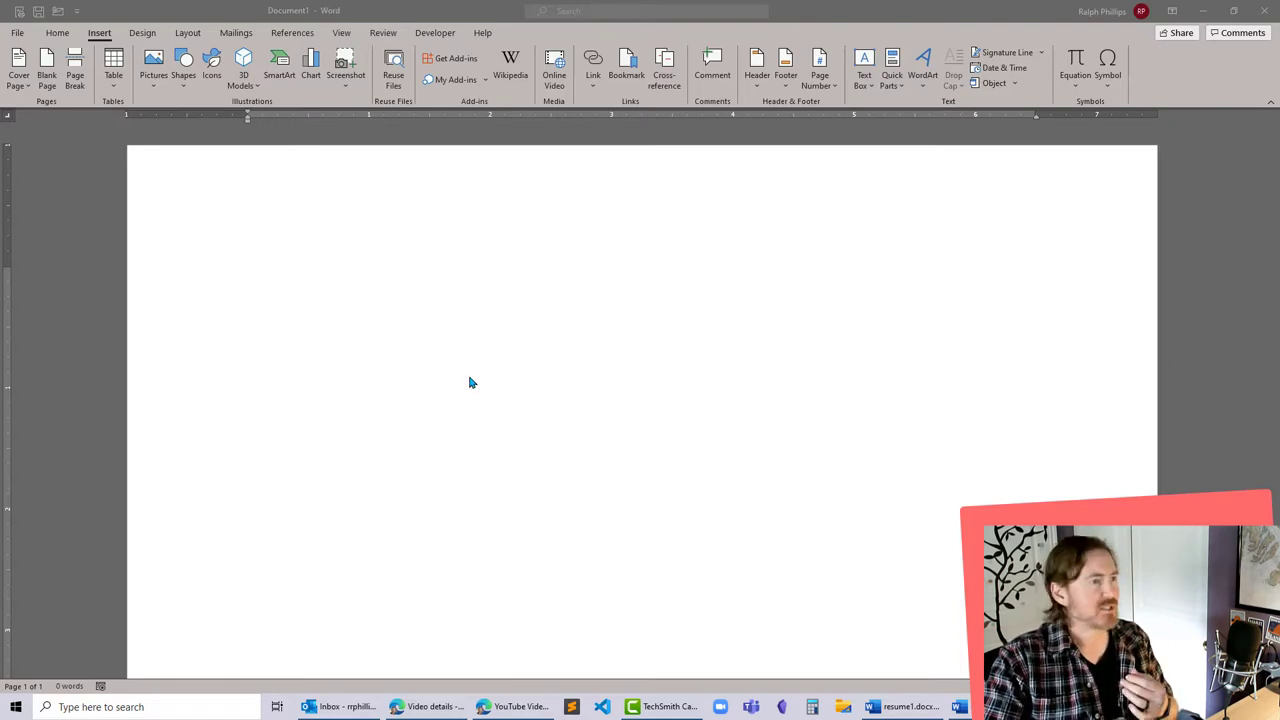
# Type 'resumé' in the blank document, using Ctrl+' for the accented e.
pyautogui.click(395, 362)
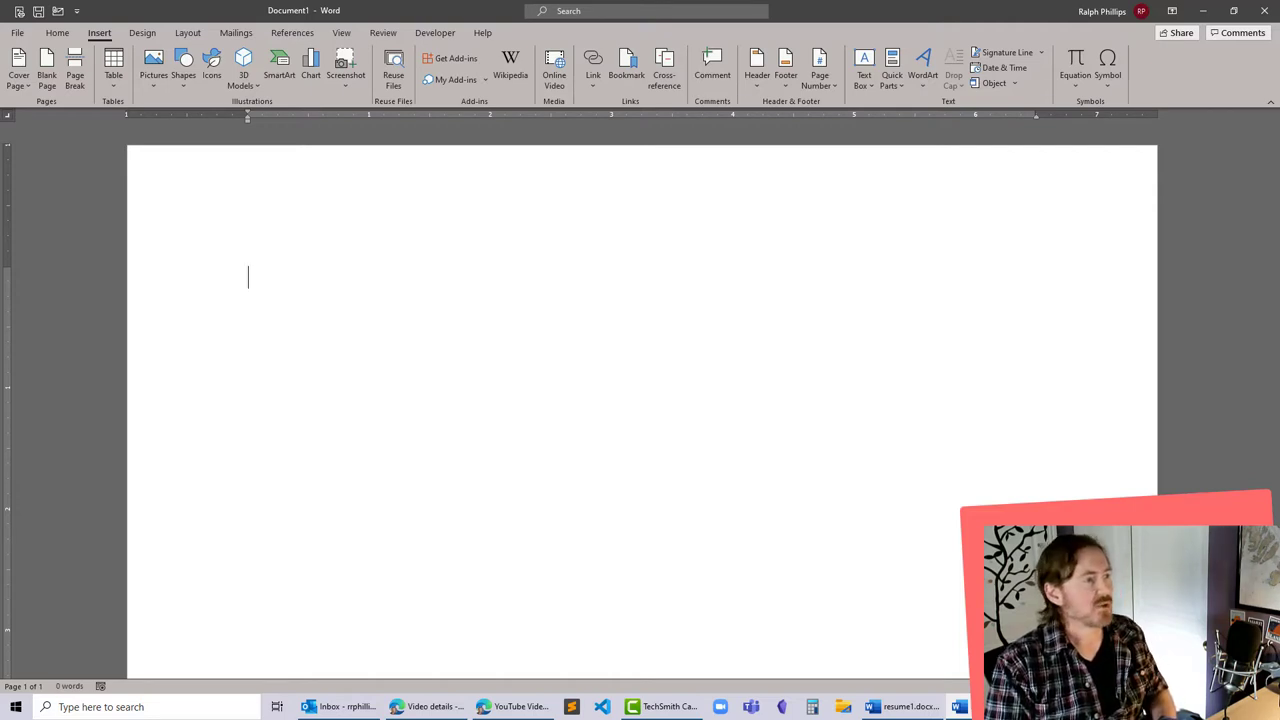
pyautogui.write('resum')
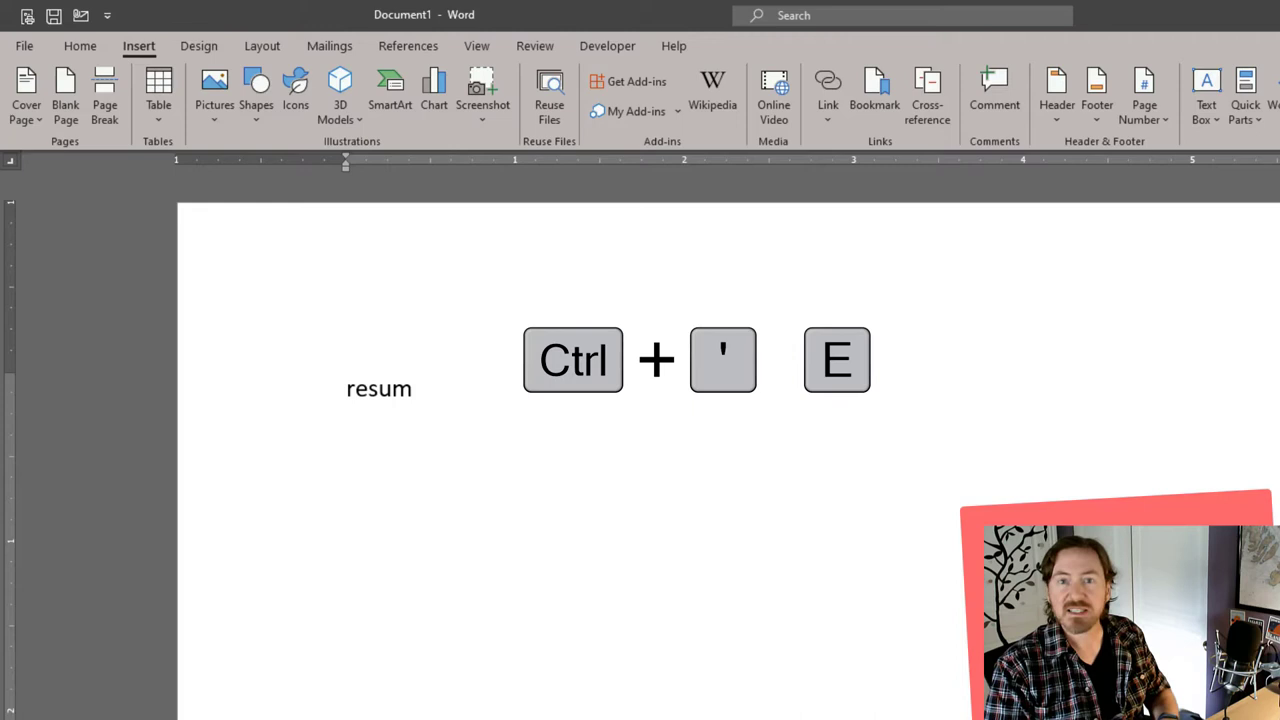
pyautogui.hotkey('ctrl', "'")
pyautogui.press('e')
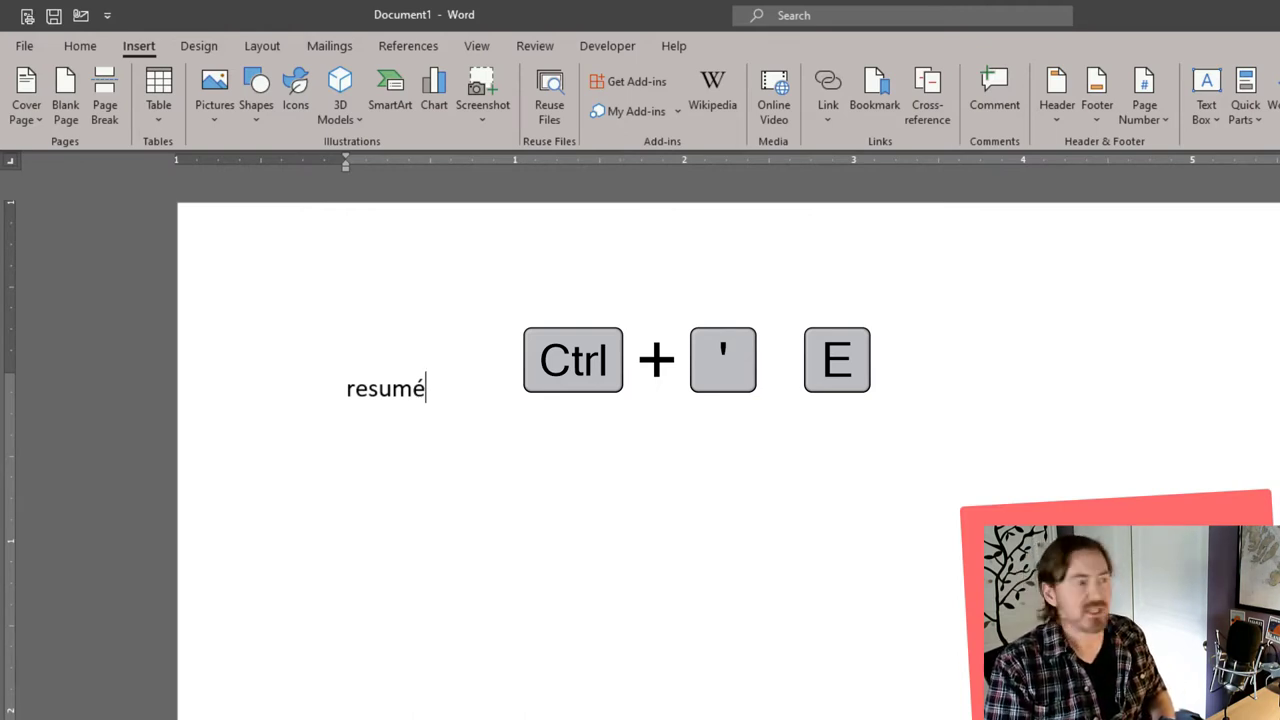
# Add a second line reading 'á ´ é' with Ctrl+' accent shortcuts.
pyautogui.press('Return')
pyautogui.press('Return')
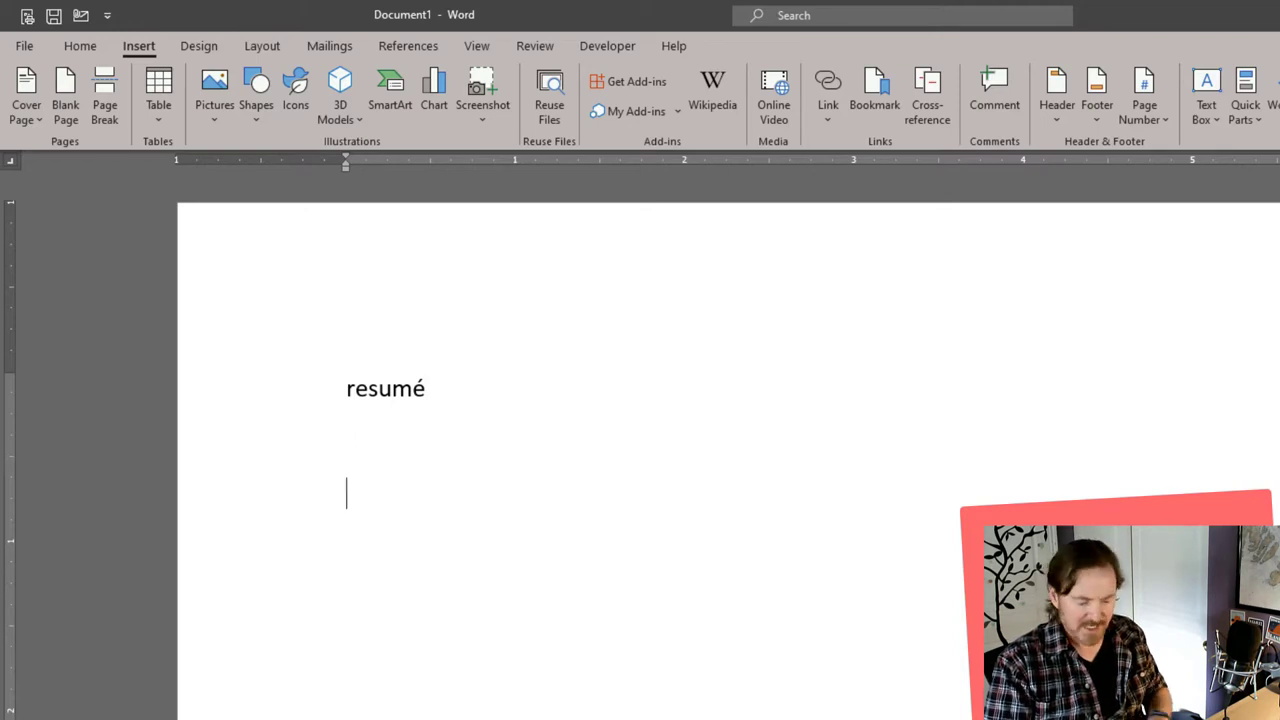
pyautogui.hotkey('ctrl', "'")
pyautogui.write('a')
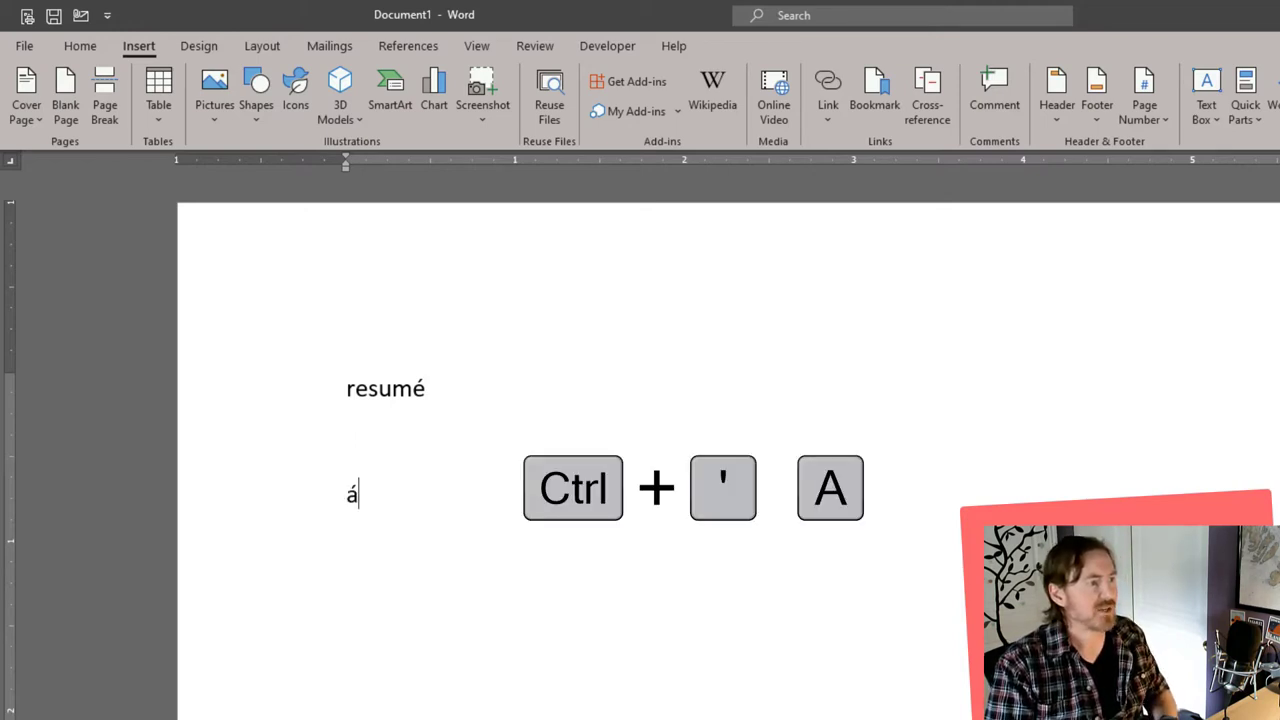
pyautogui.hotkey('ctrl', "'")
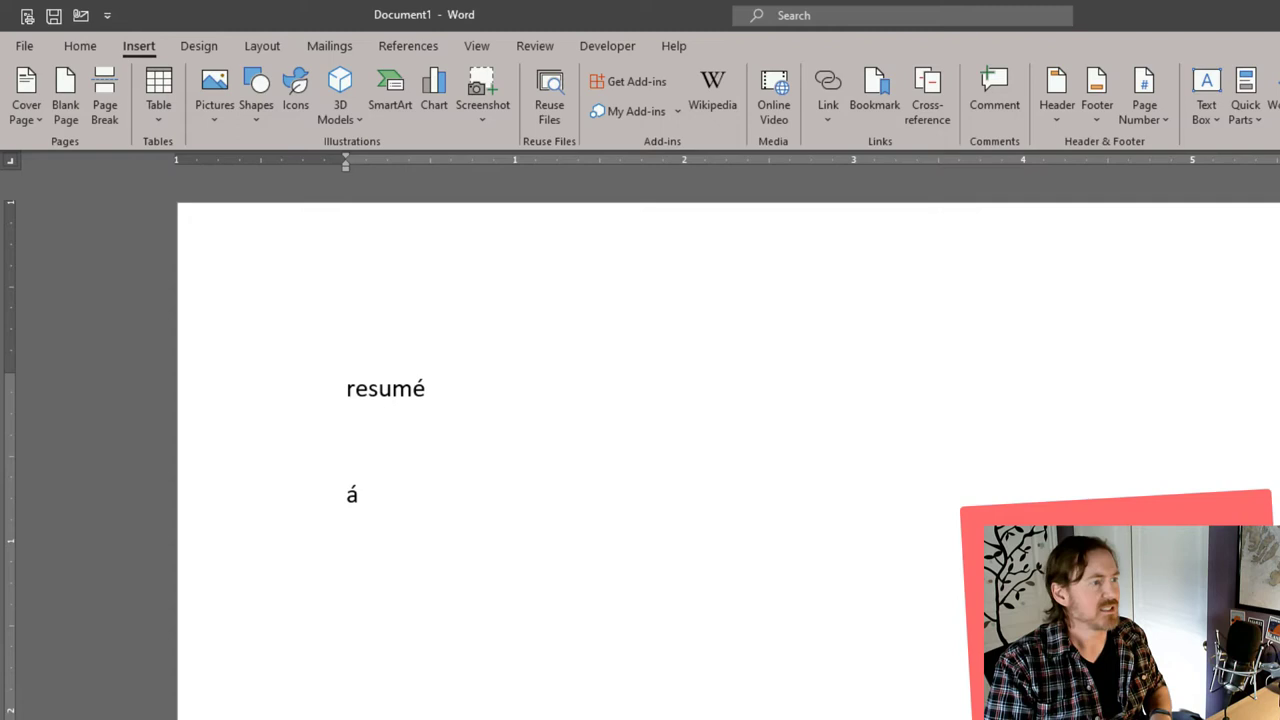
pyautogui.hotkey('ctrl', "'")
pyautogui.press('space')
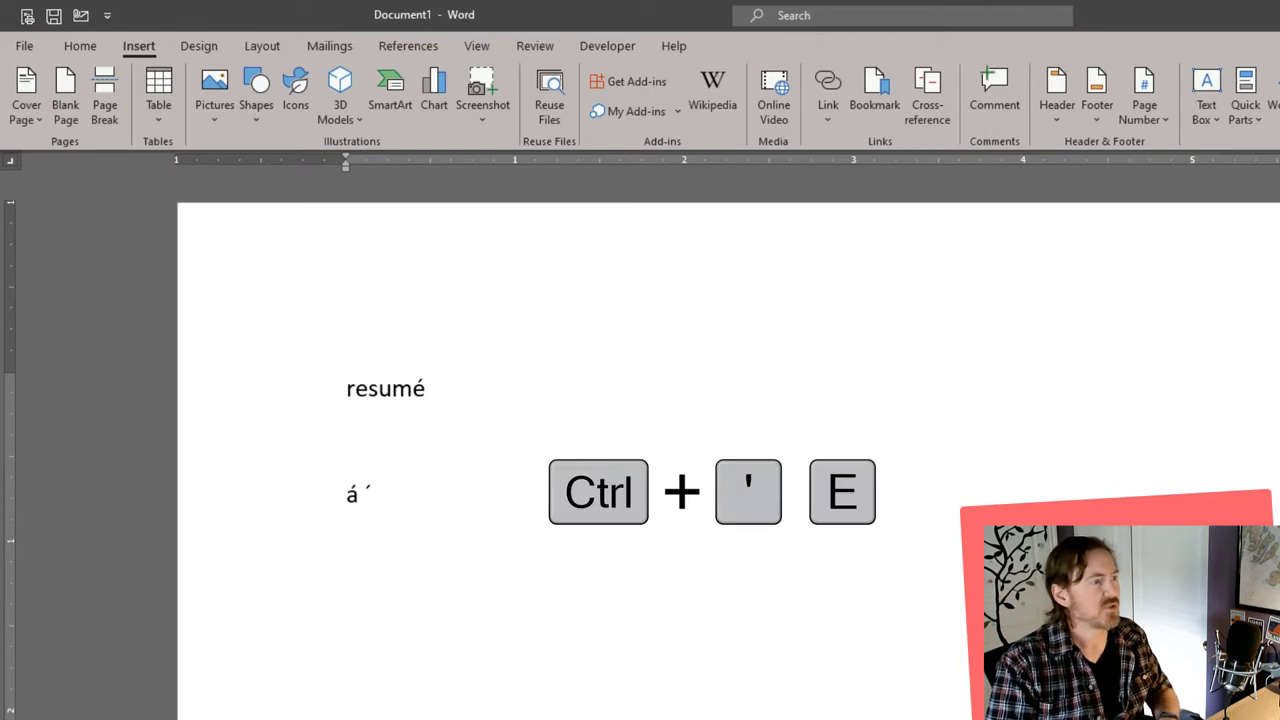
pyautogui.hotkey('ctrl', "'")
pyautogui.write('e')
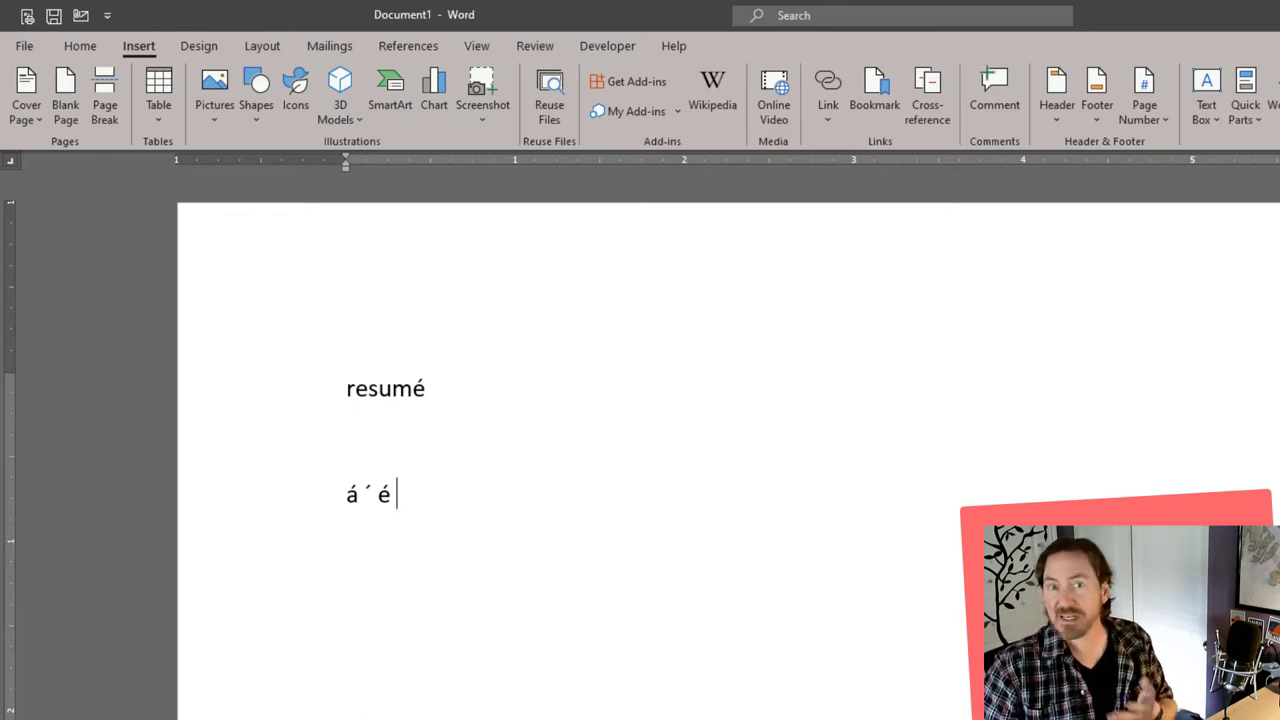
# Open the English (United States) AutoCorrect dialog from File > Options > Proofing.
pyautogui.press('Return')
pyautogui.press('Return')
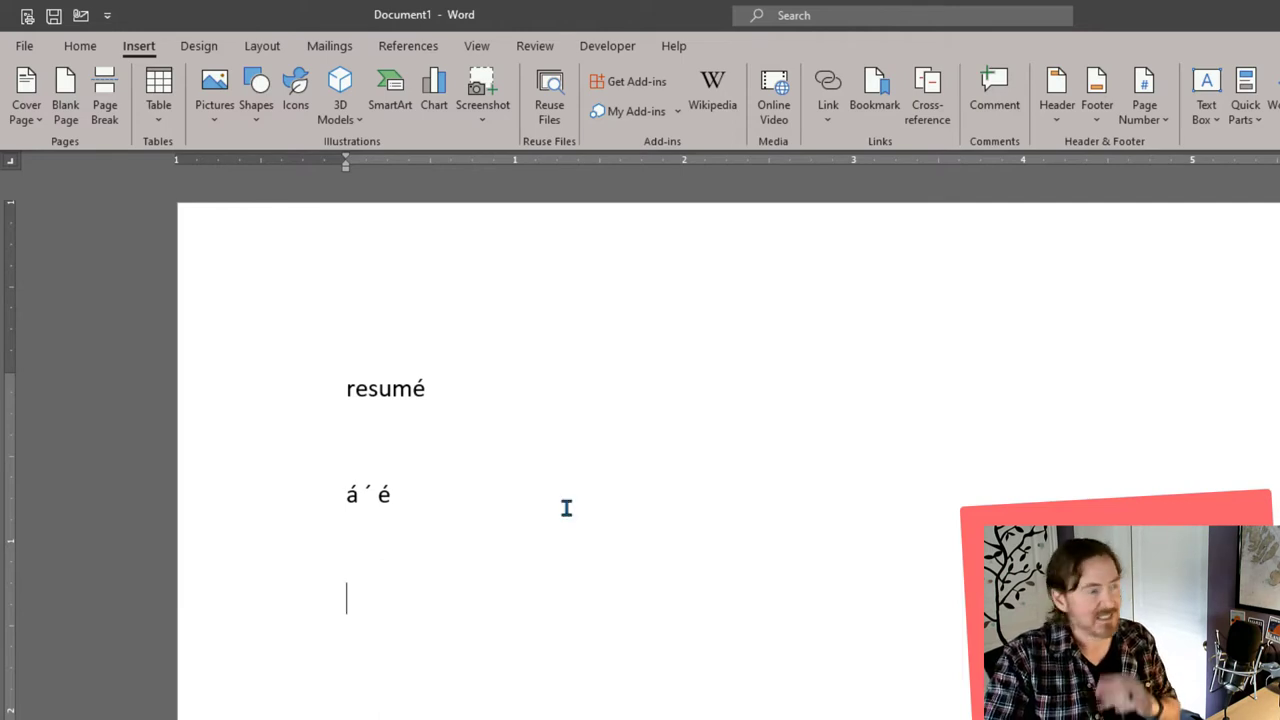
pyautogui.scroll(-3, 566, 509)
pyautogui.scroll(1, 566, 509)
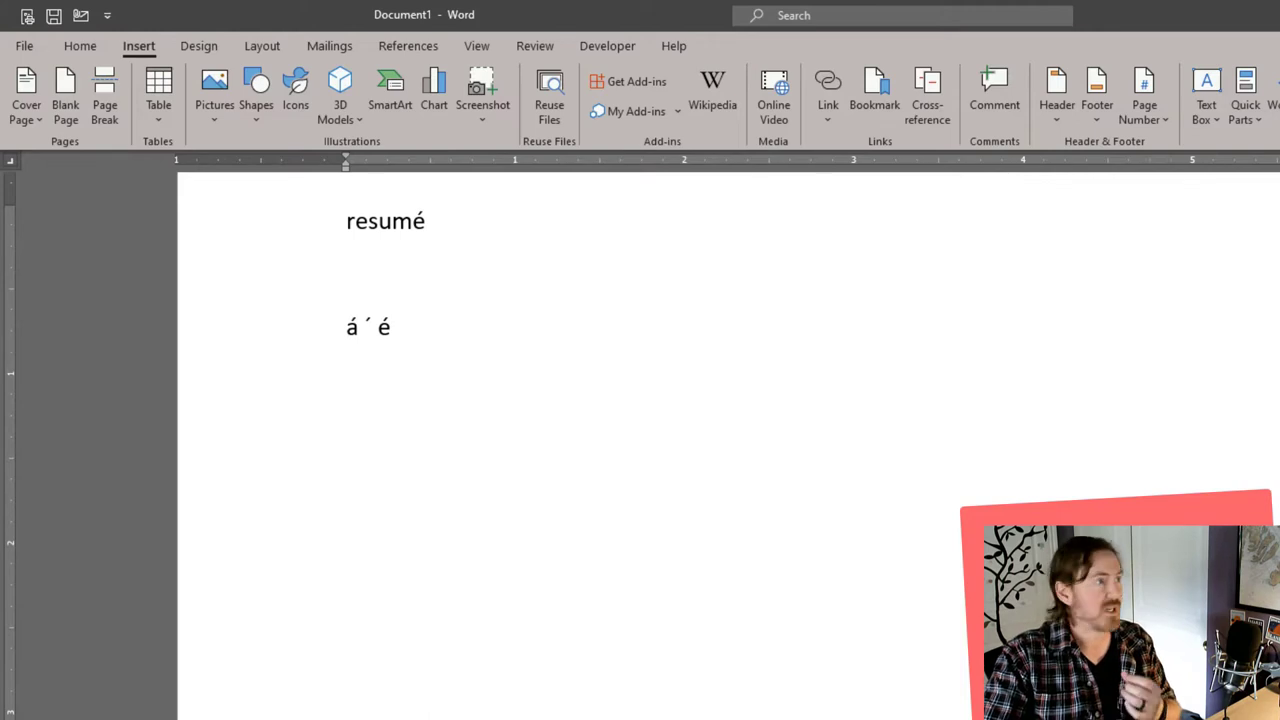
pyautogui.click(22, 52)
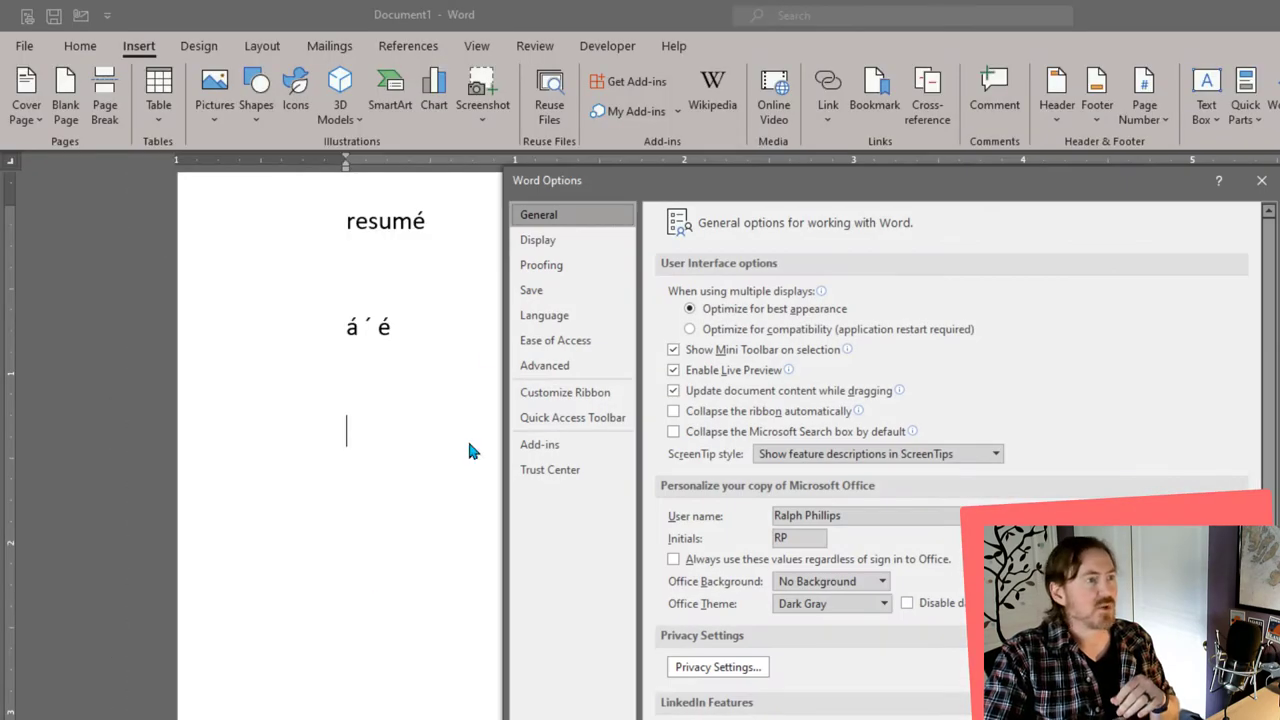
pyautogui.click(545, 279)
pyautogui.click(1038, 297)
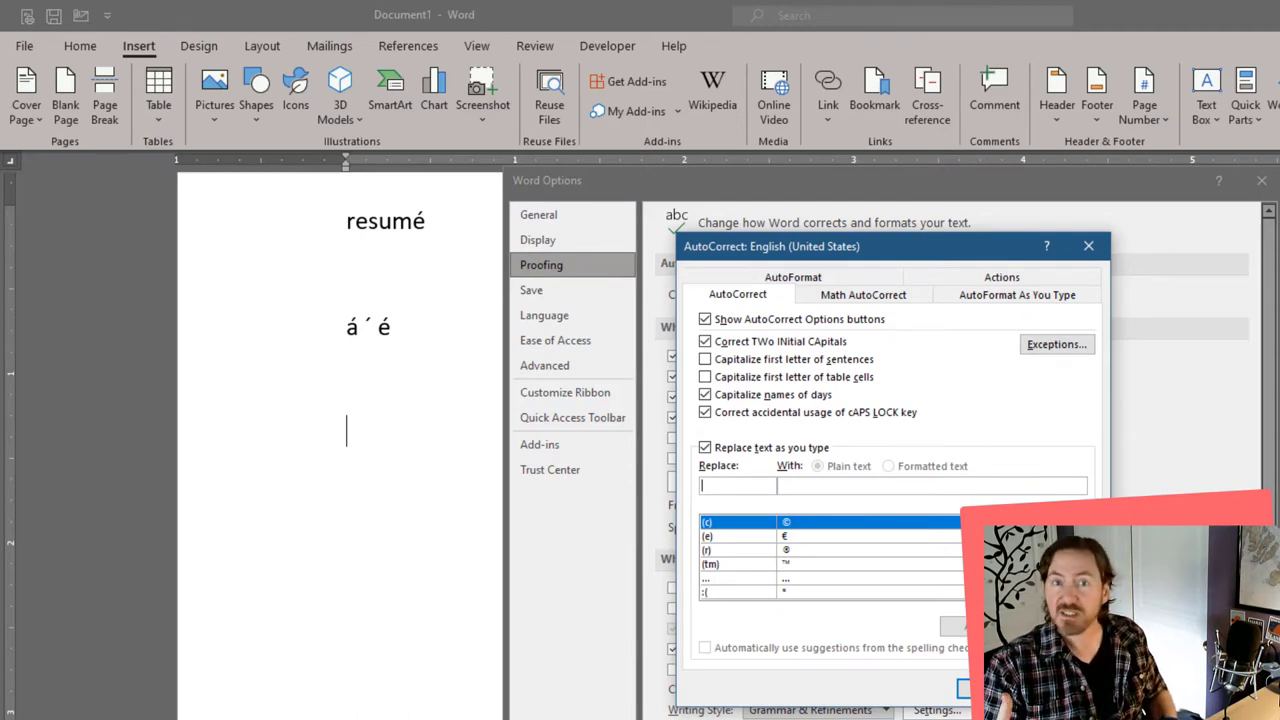
# Add an AutoCorrect entry replacing 'resumee' with 'resumé' and close the dialog.
pyautogui.write('re')
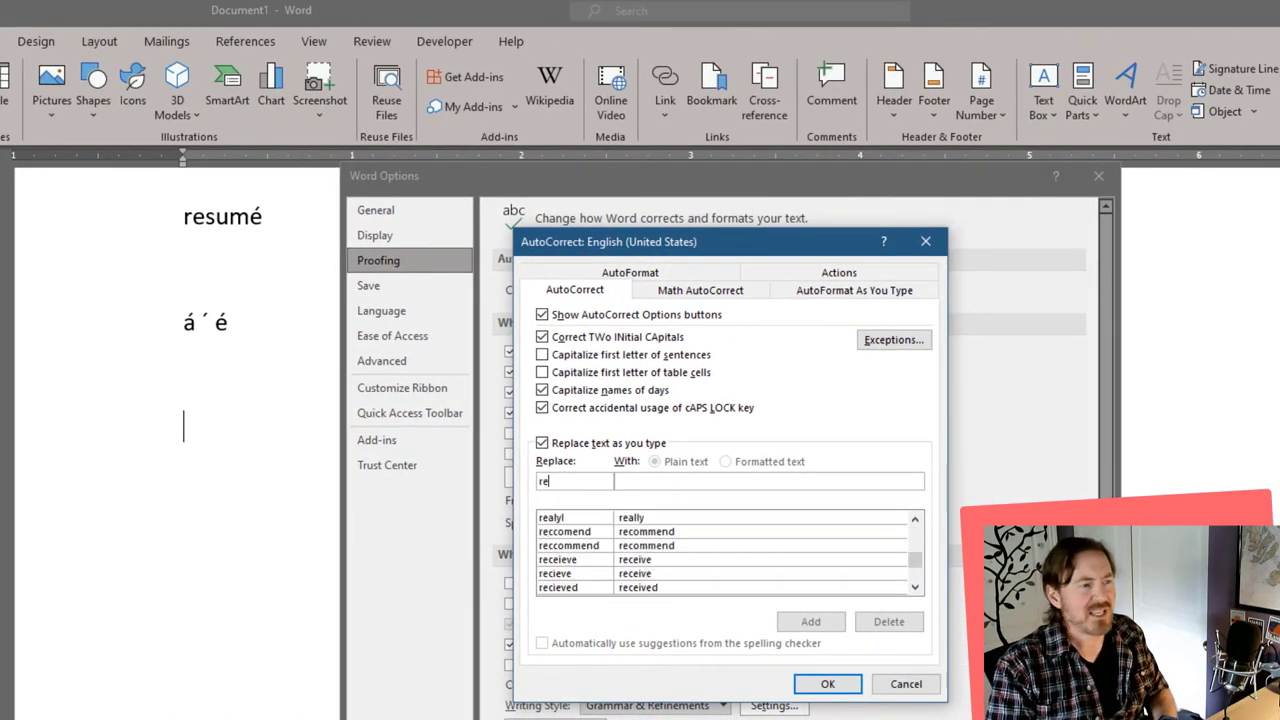
pyautogui.write('sume')
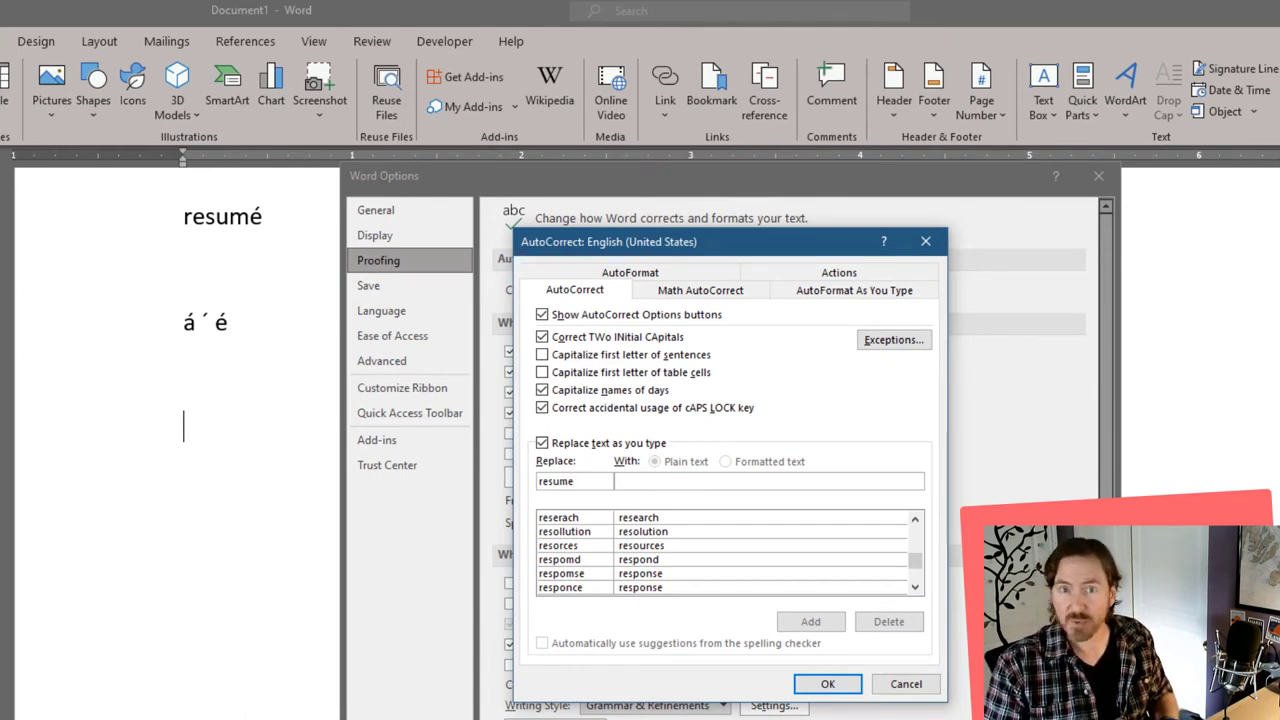
pyautogui.write('e')
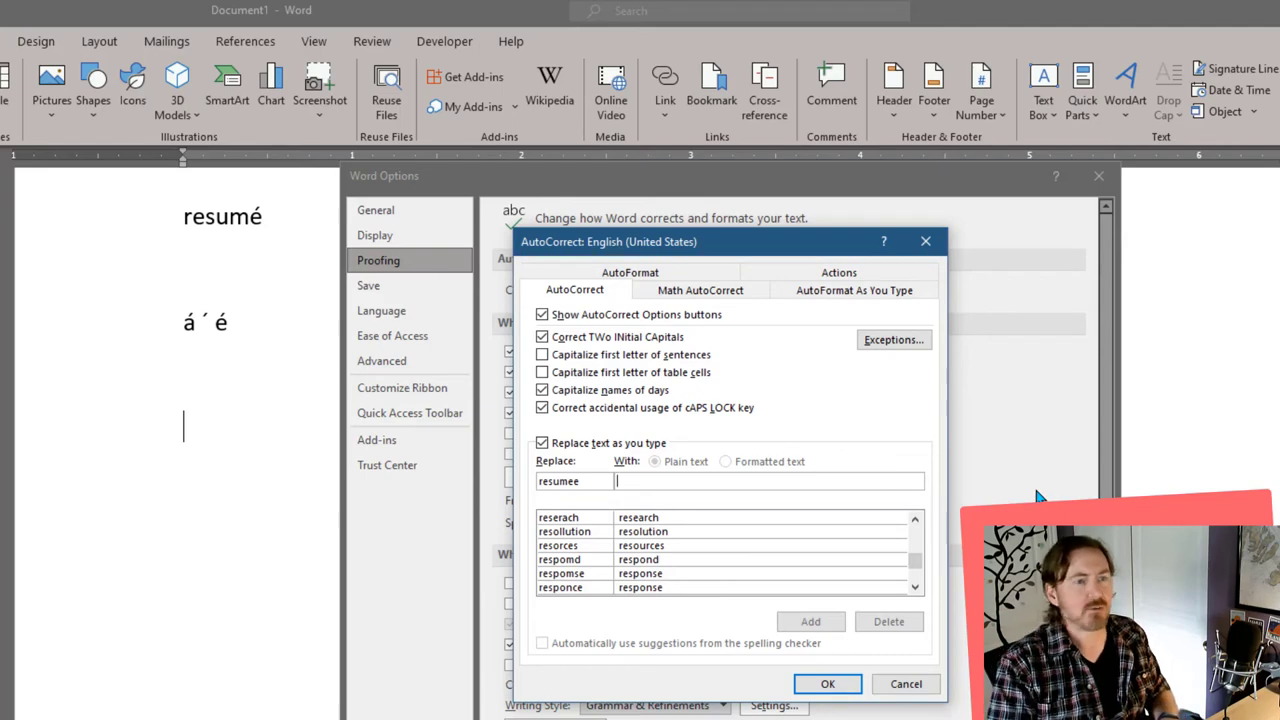
pyautogui.write('re')
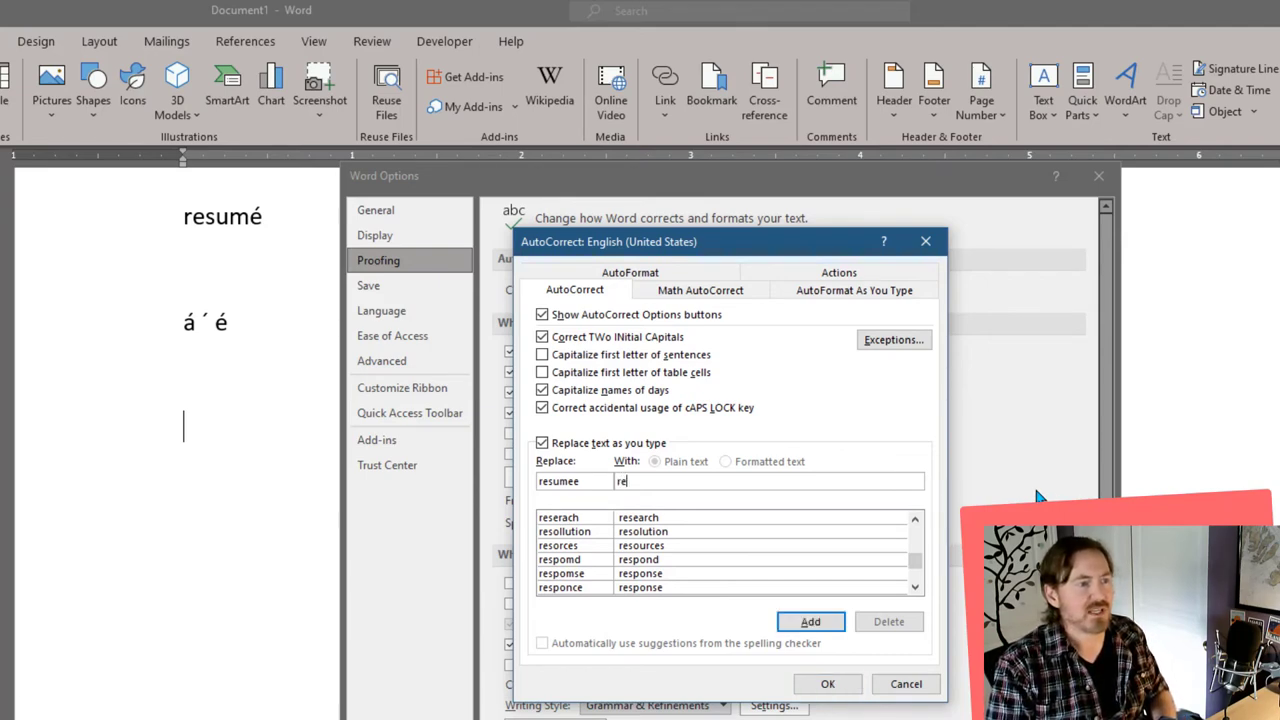
pyautogui.write('sum')
pyautogui.hotkey('ctrl', "'")
pyautogui.write('e')
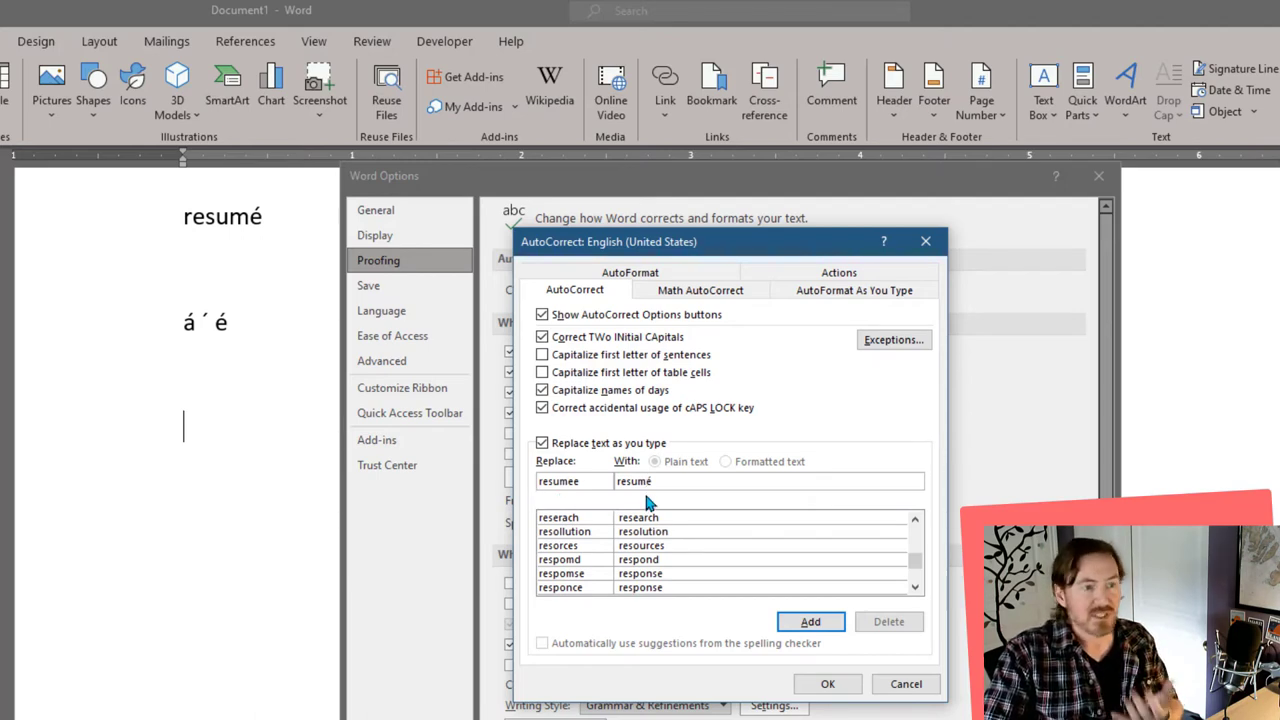
pyautogui.click(810, 622)
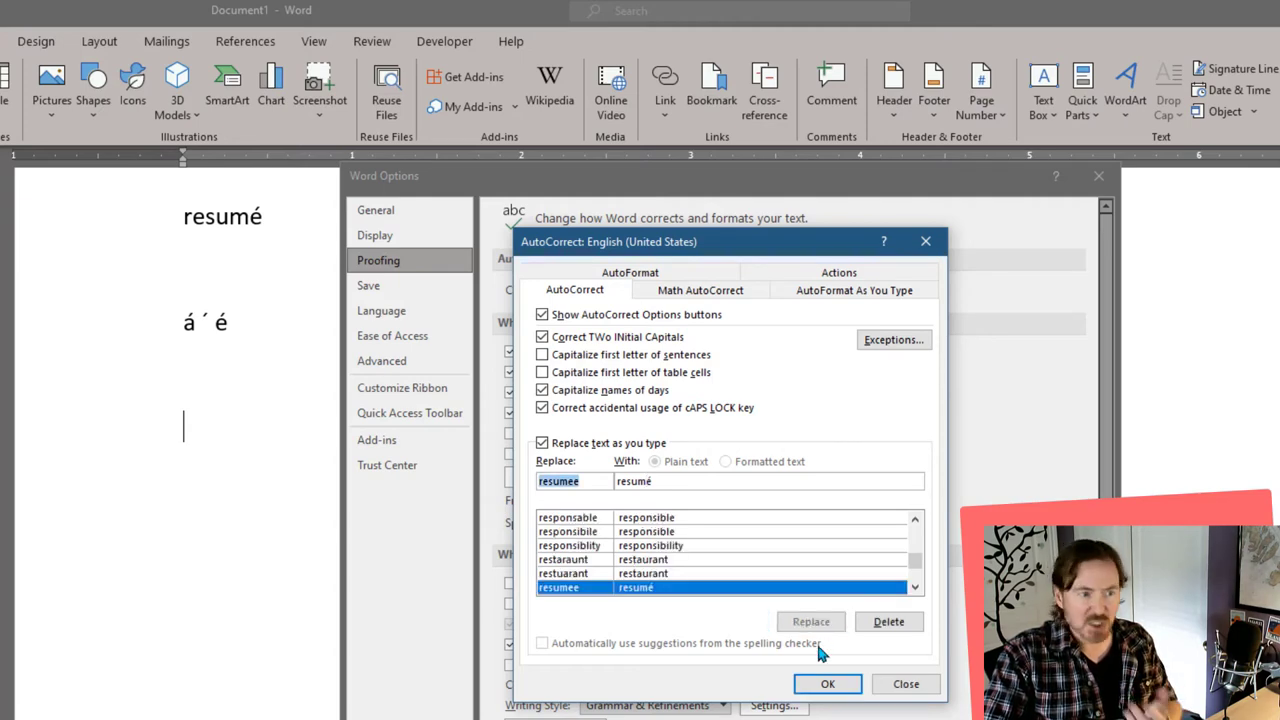
pyautogui.click(828, 684)
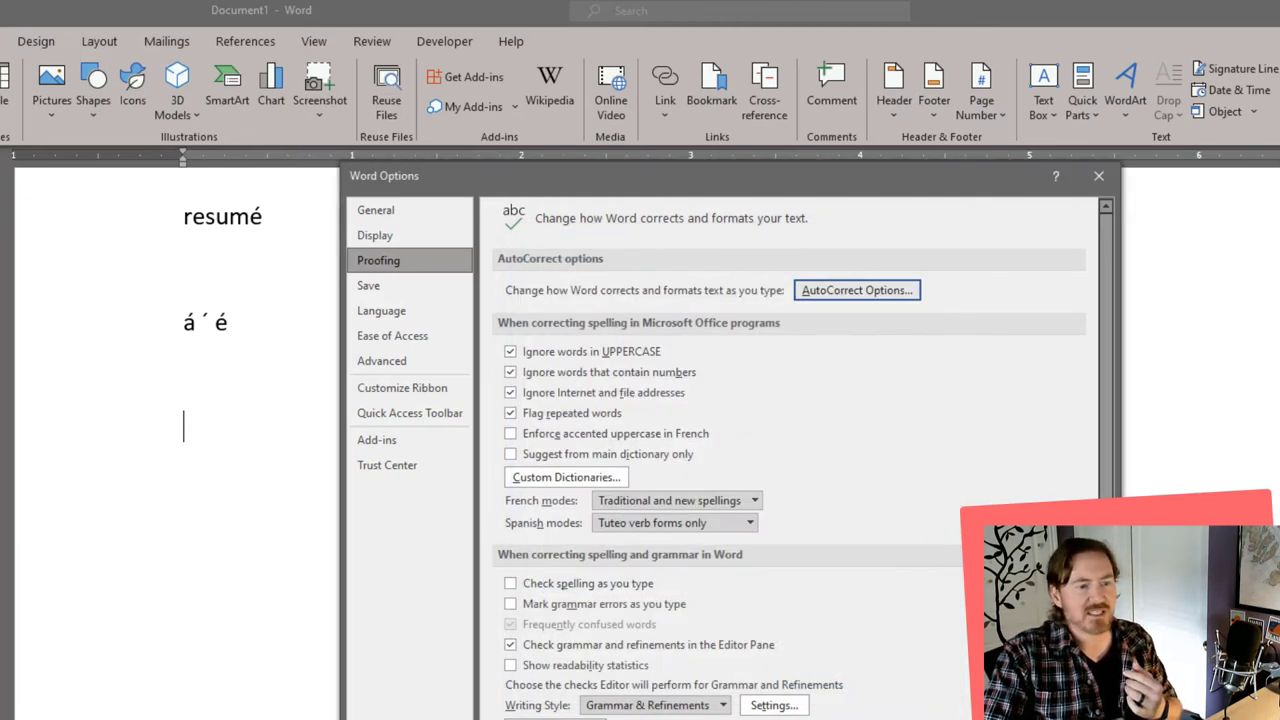
# Close Word Options and type 'resumee' so it auto-corrects to 'resumé' on a third line.
pyautogui.press('Return')
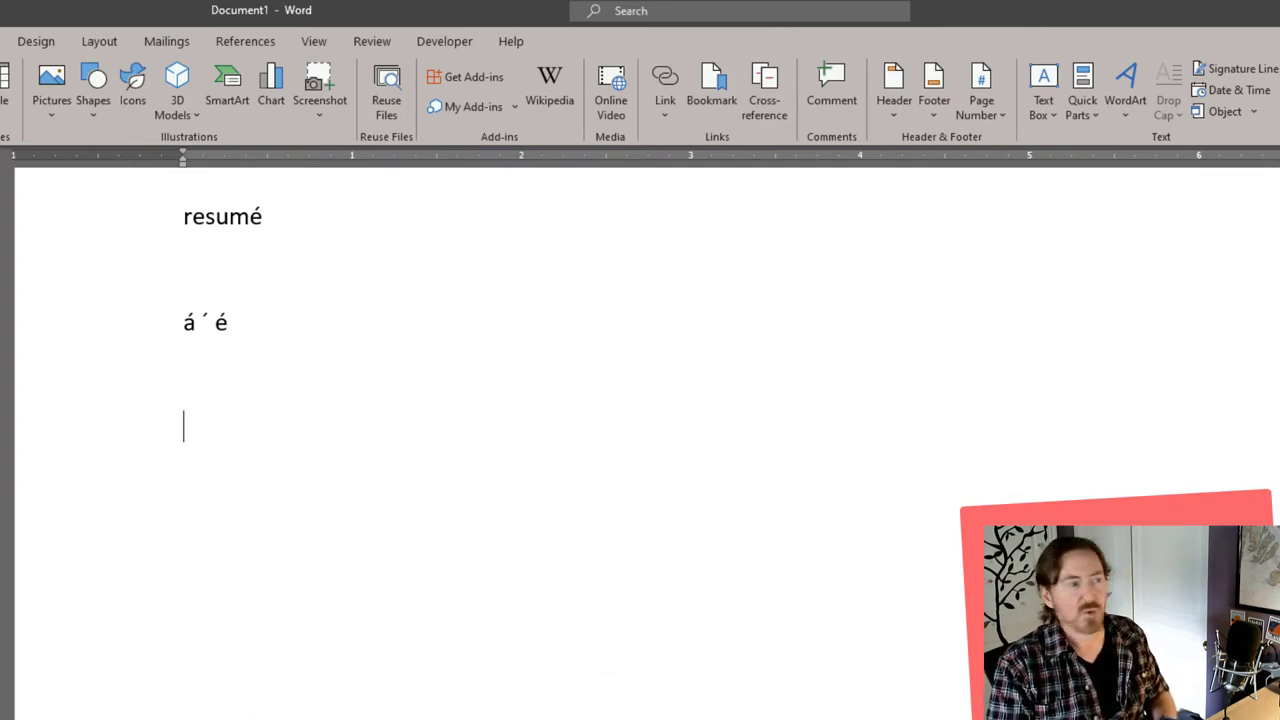
pyautogui.write('resumee')
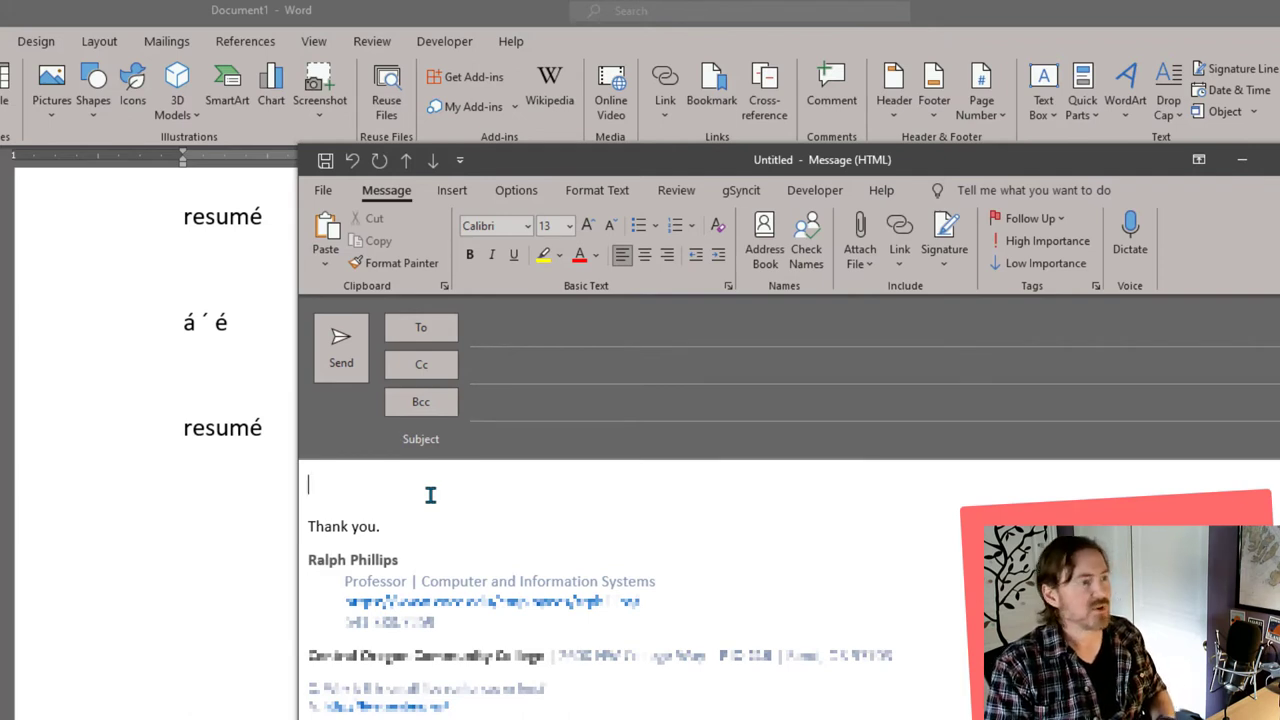
# Type 'resumee' in a new Outlook message to get 'Resumé', then discard the message unsaved.
pyautogui.write('resumee')
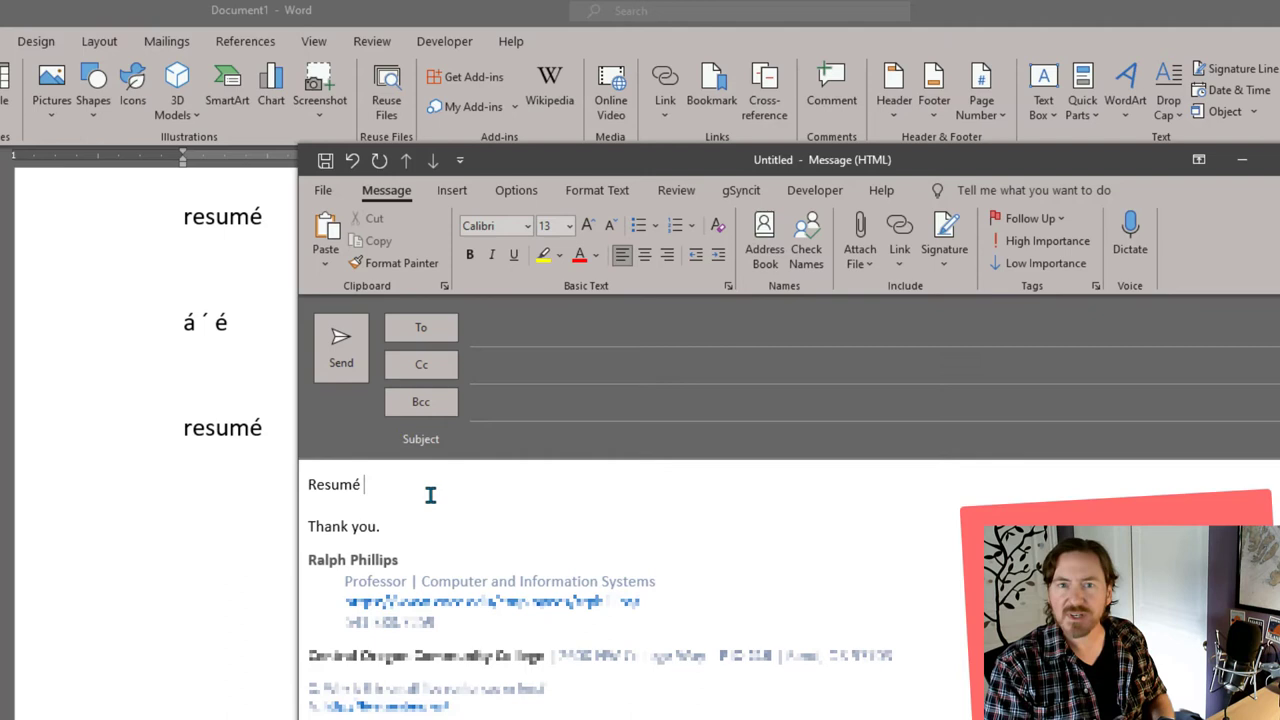
pyautogui.click(1275, 160)
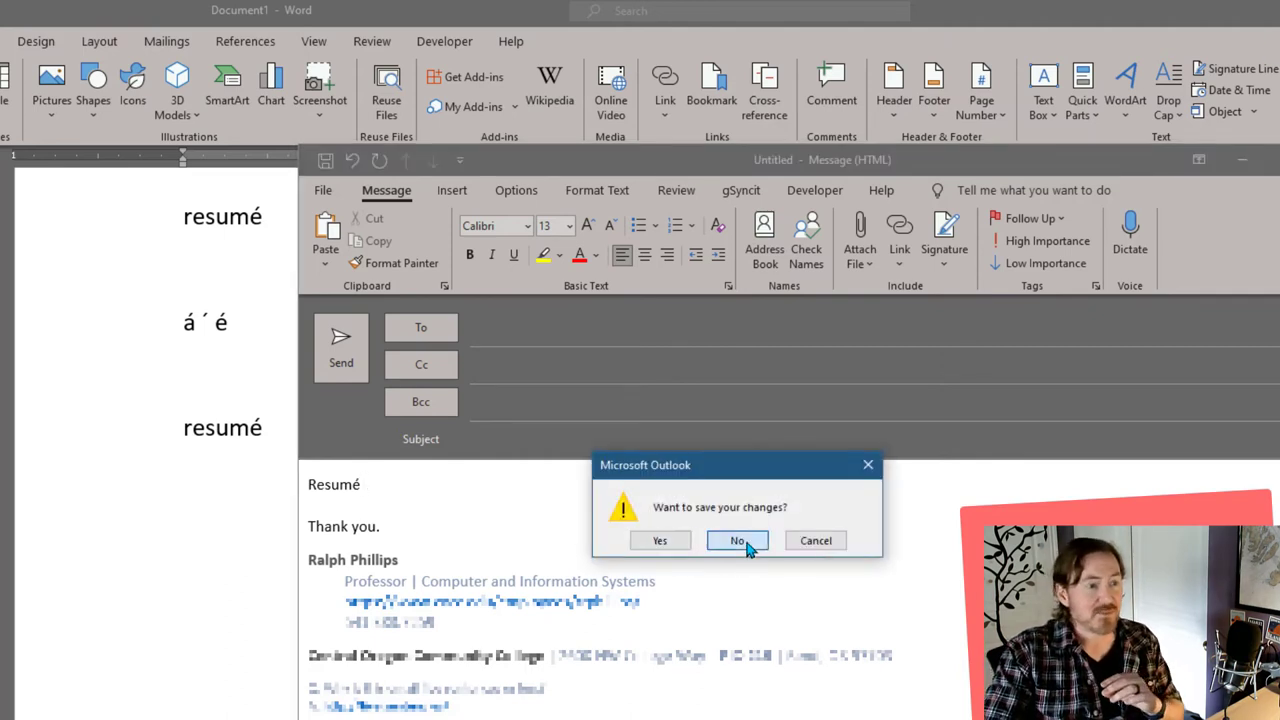
pyautogui.click(748, 548)
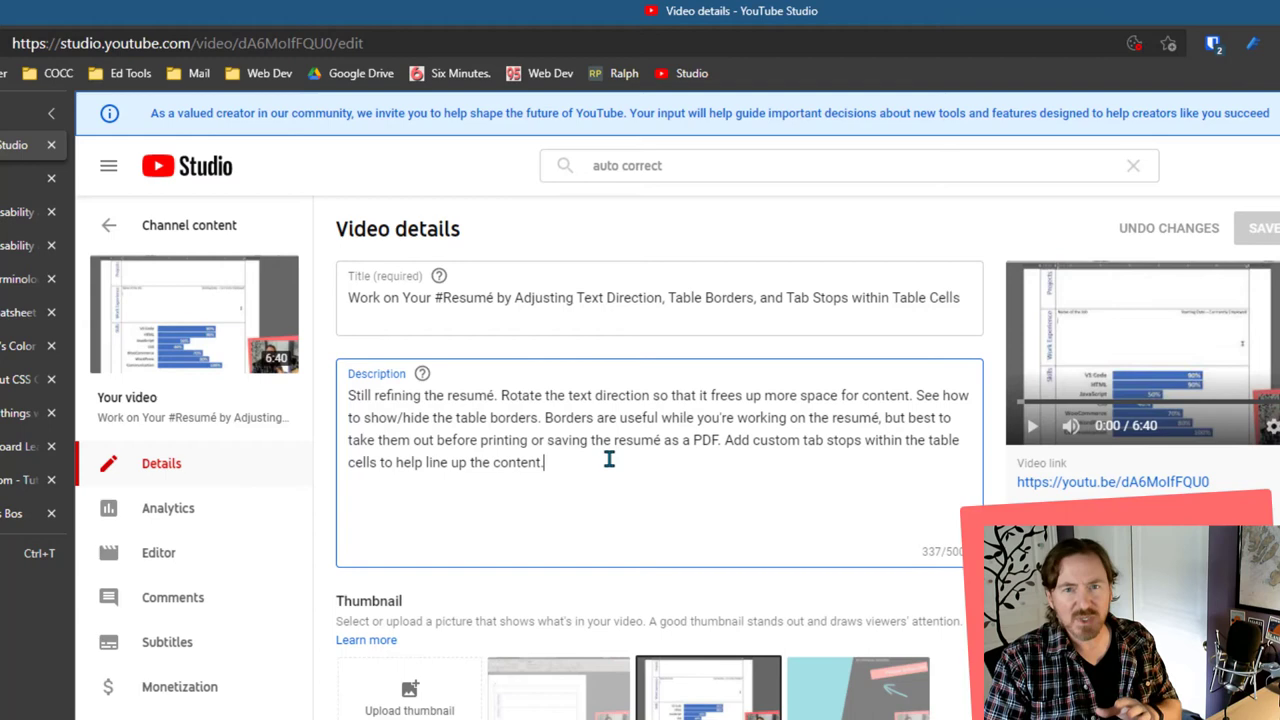
# Add a new line 'é resumé' below the existing video description text.
pyautogui.press('Return')
pyautogui.press('Return')
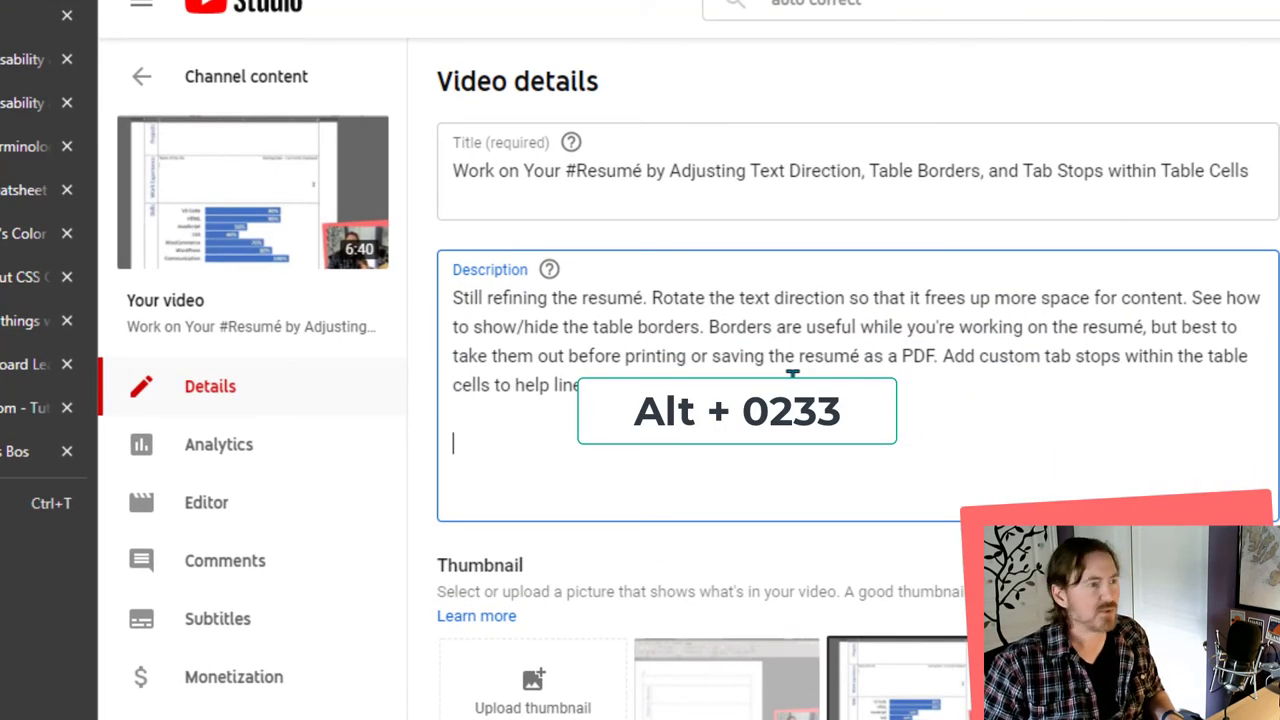
pyautogui.write('é')
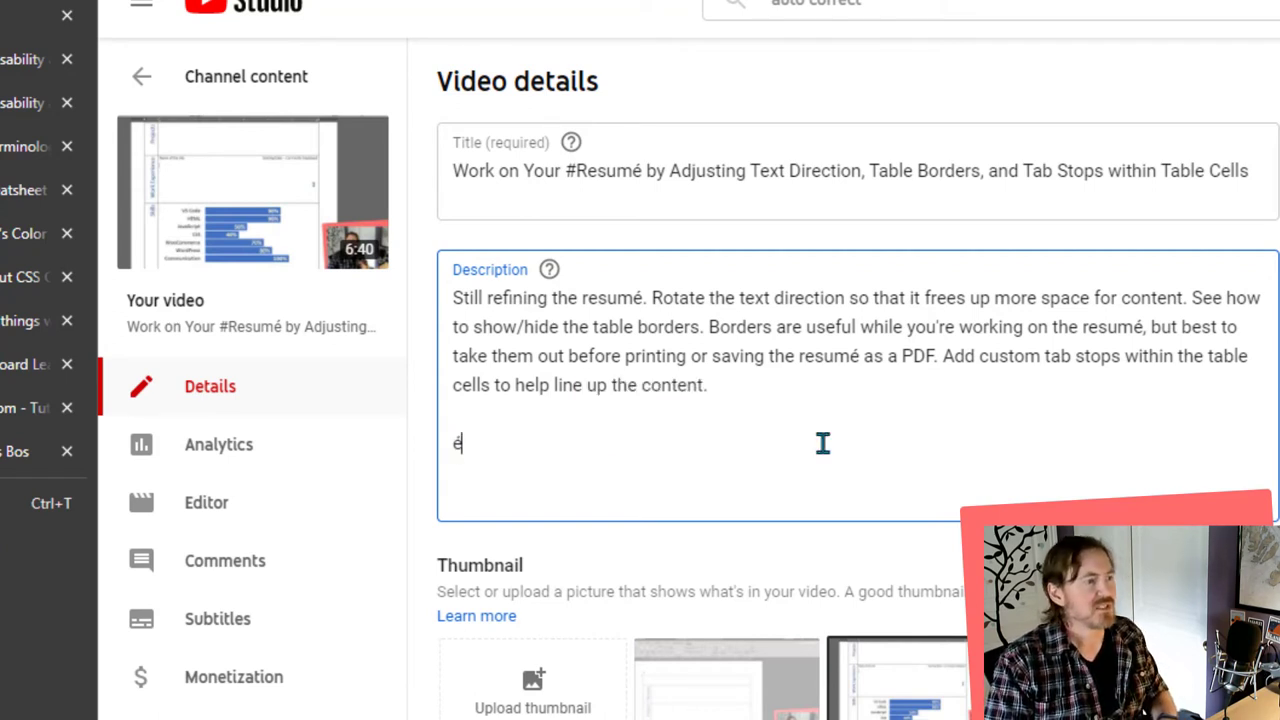
pyautogui.write(' resum')
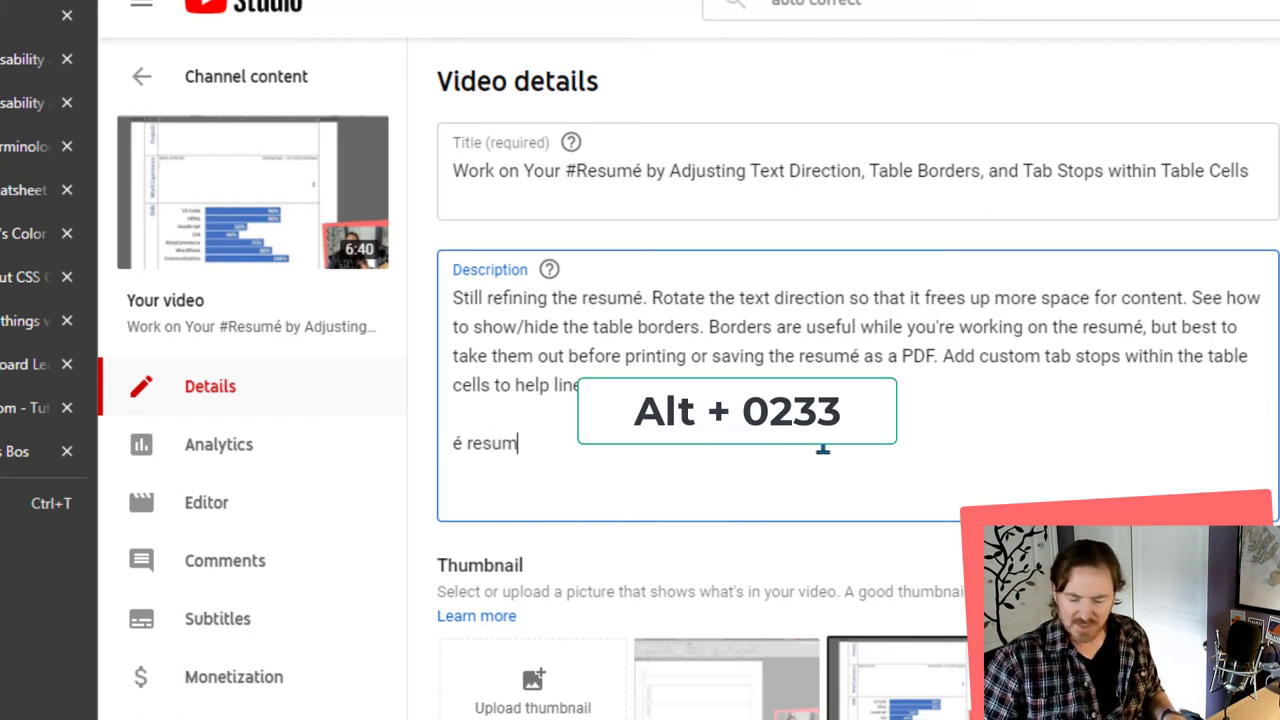
pyautogui.write('é')
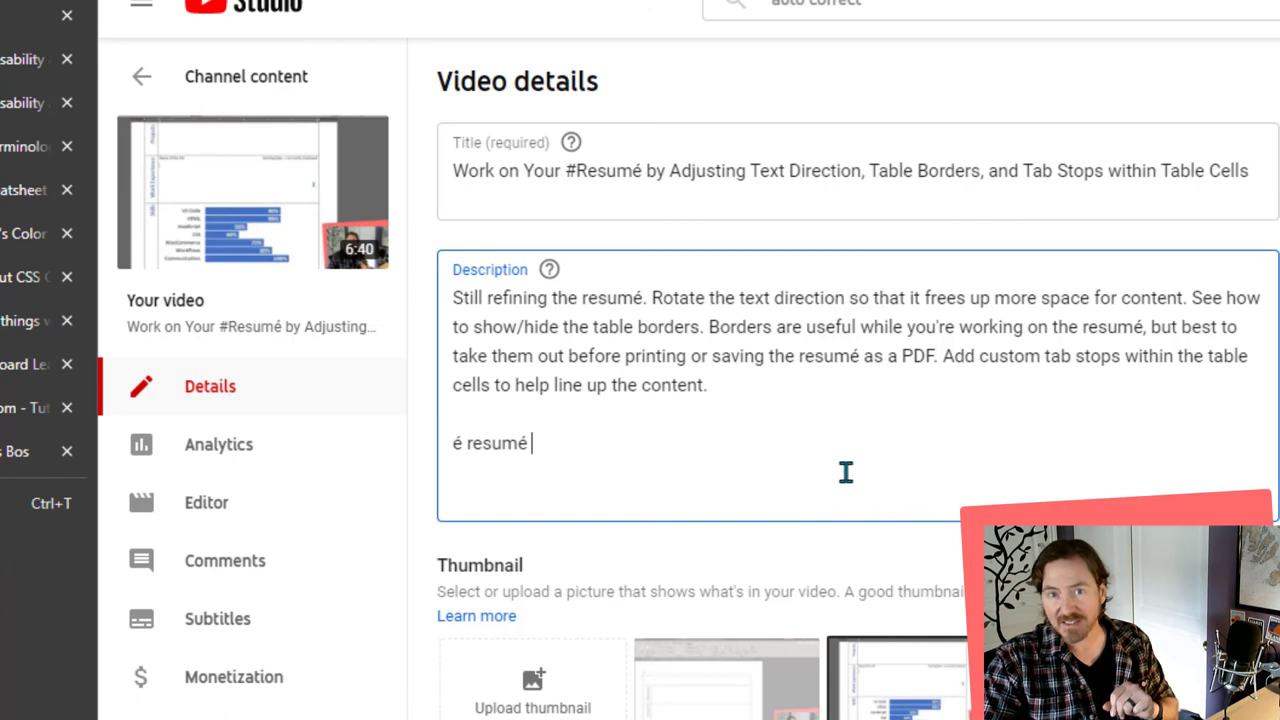
pyautogui.moveTo(452, 298); pyautogui.dragTo(740, 448)
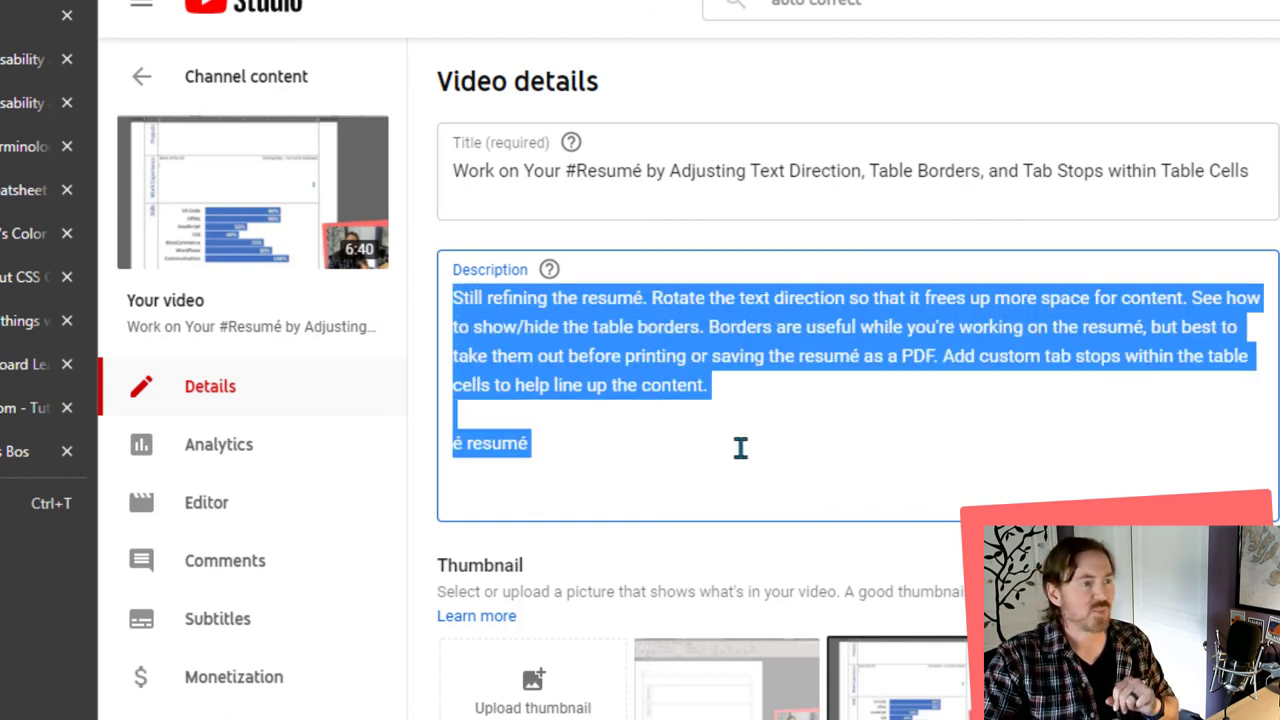
pyautogui.click(691, 457)
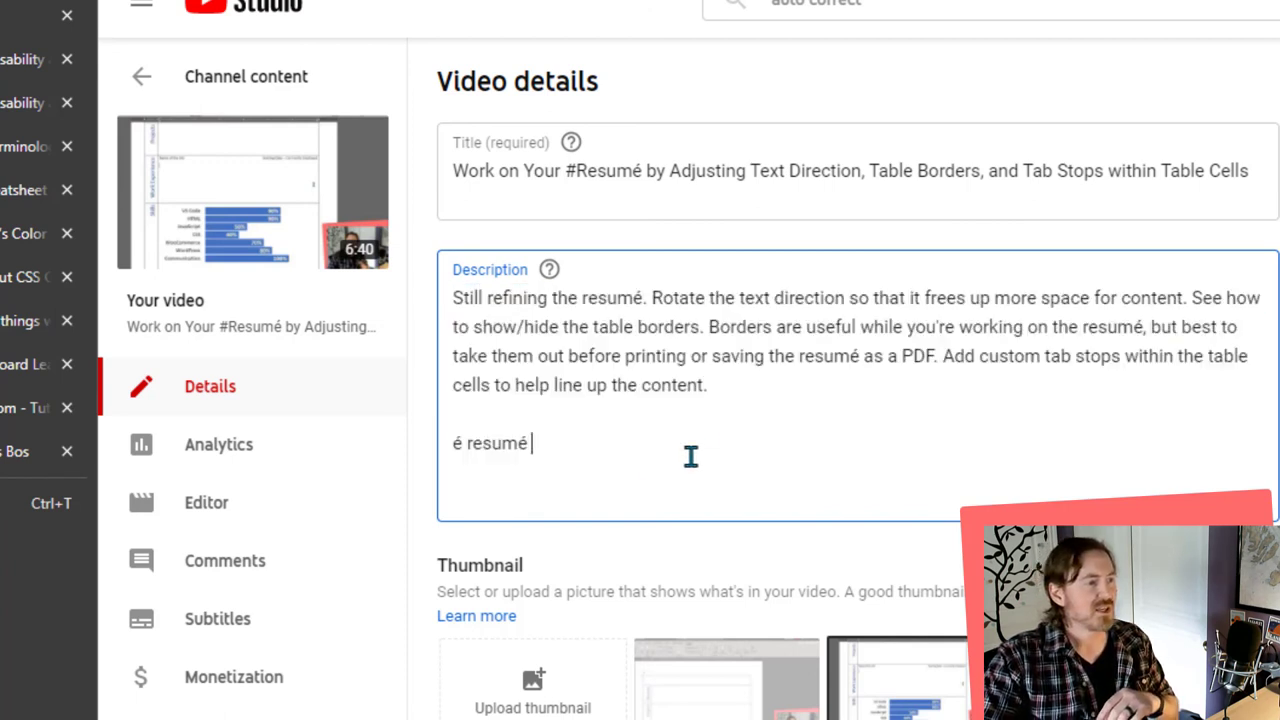